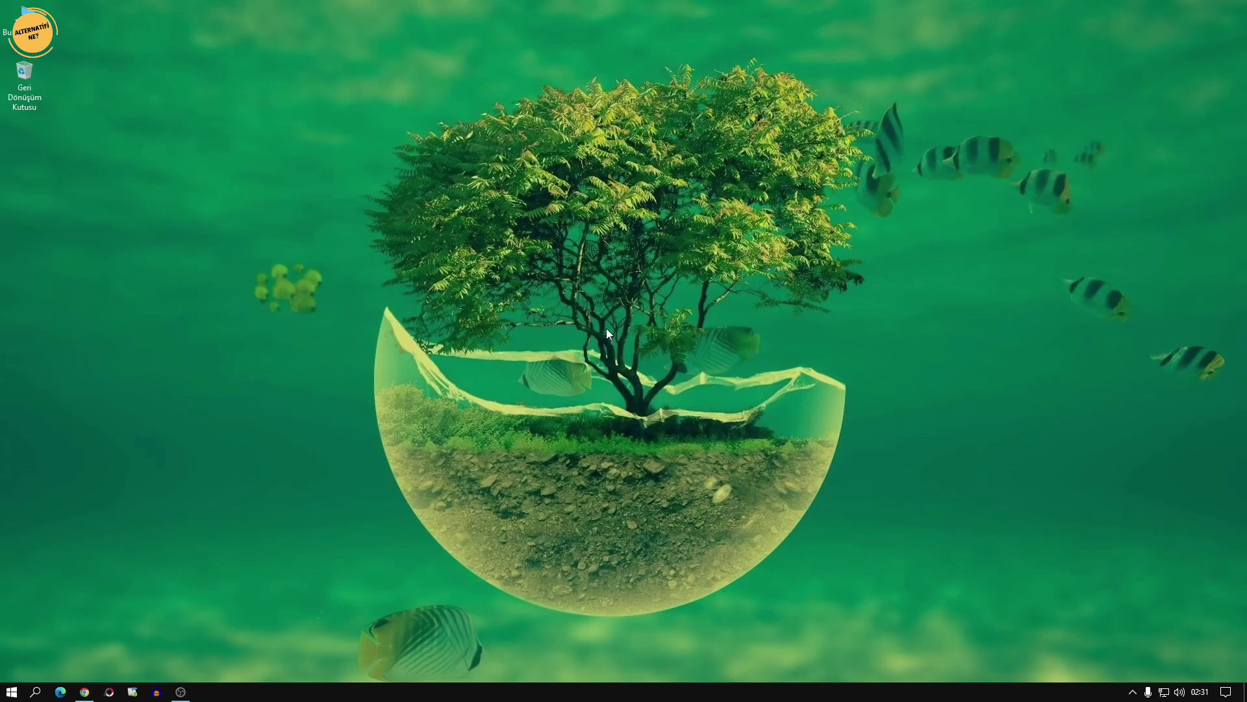
Step: Switch to Chrome and examine the OneDrive folders under Dosyalarım, including the total folder, alongside the Google Drive page
click(84, 691)
click(89, 10)
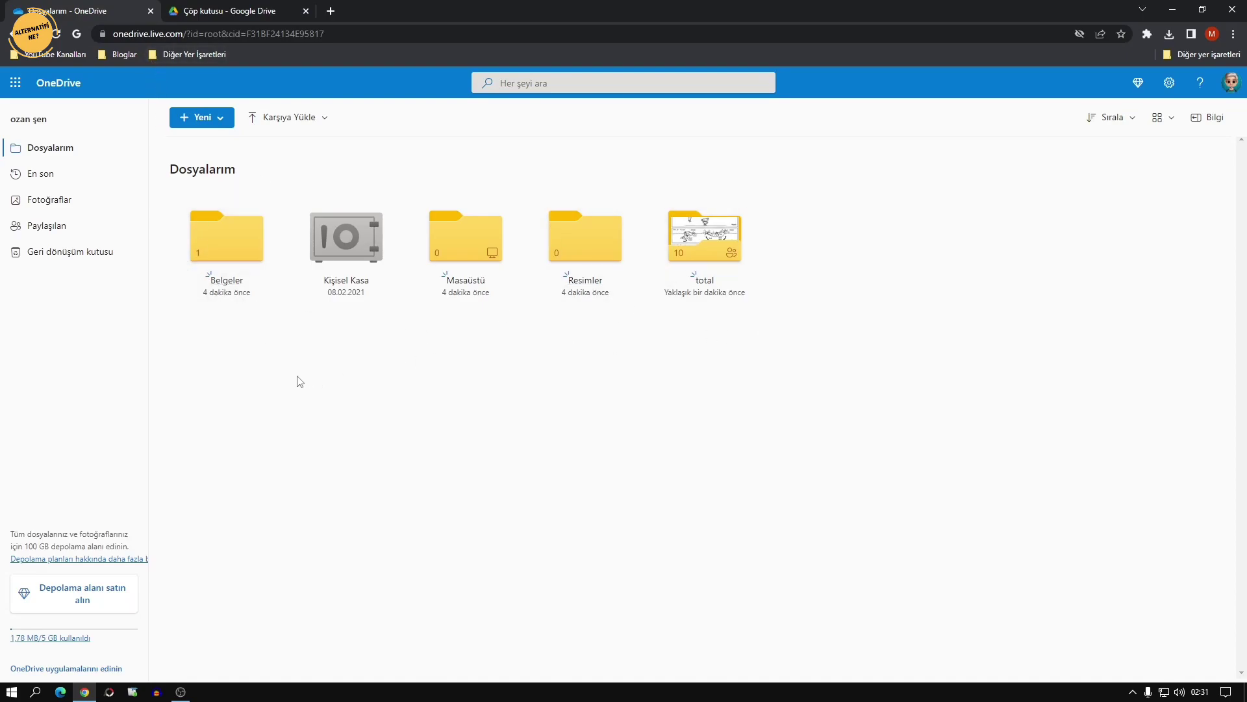
drag(237, 377, 775, 212)
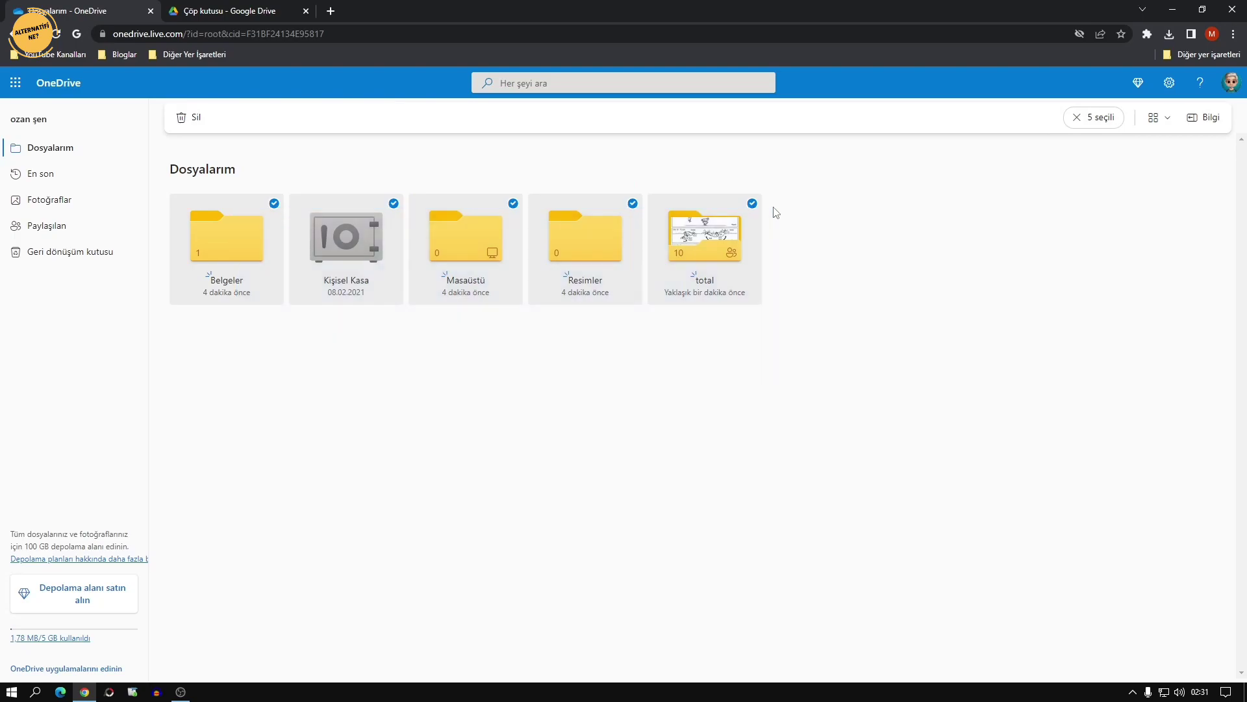
click(881, 263)
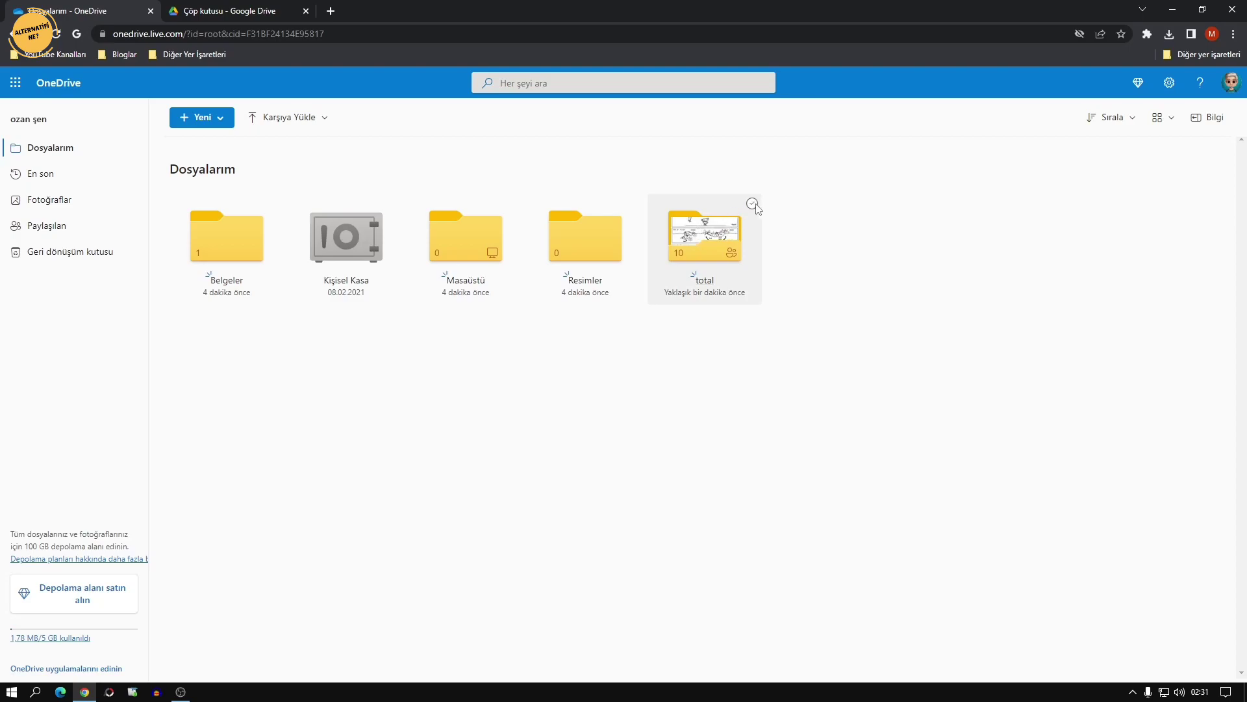
click(753, 204)
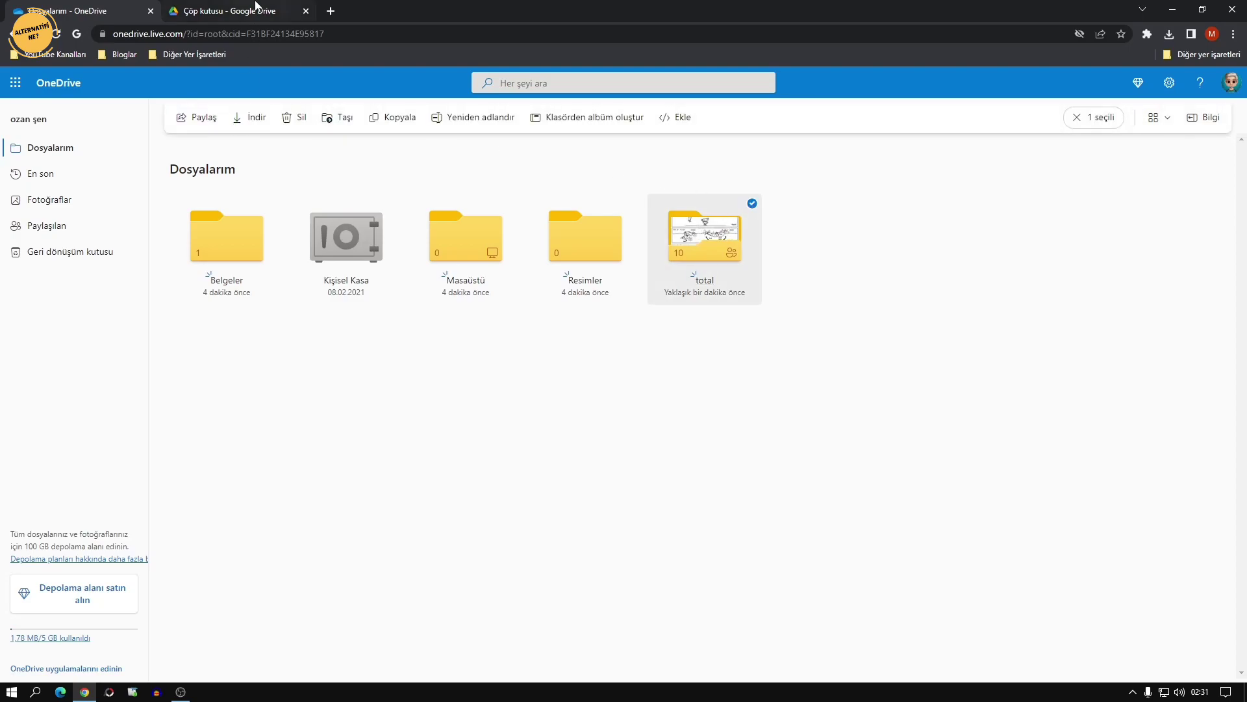
click(259, 15)
click(98, 11)
click(752, 204)
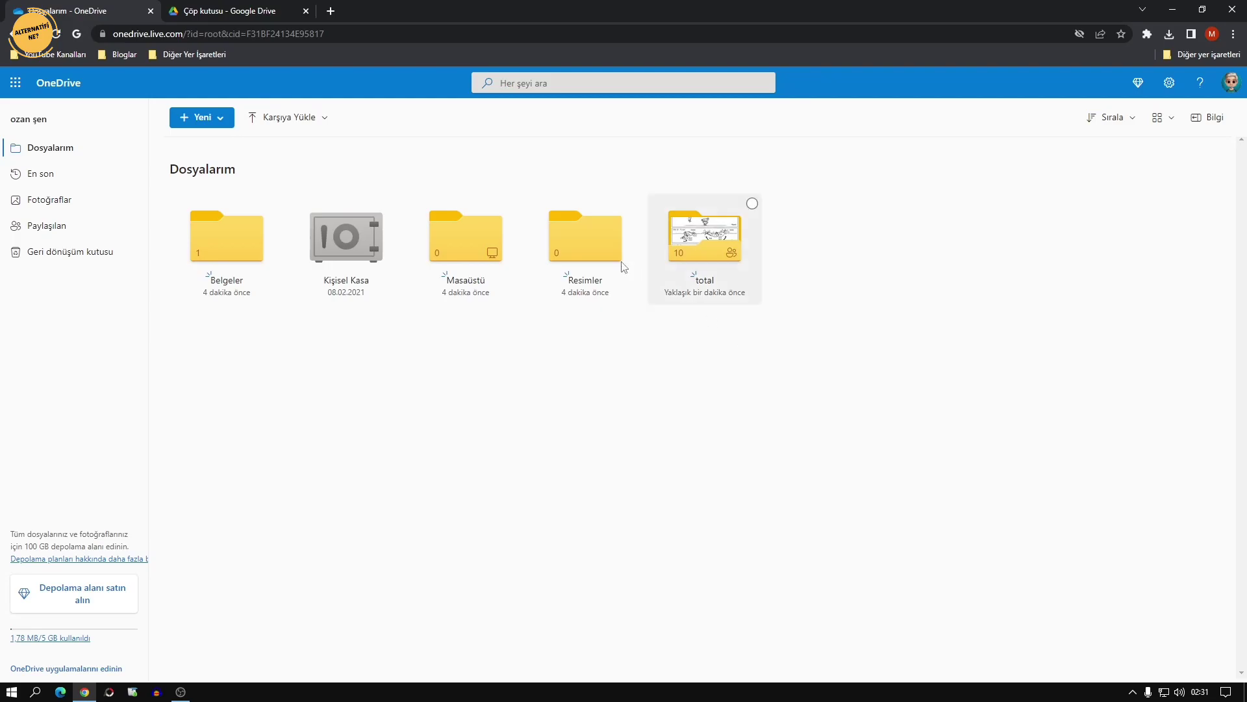
Step: View the Google Drive trash page, return to OneDrive and open the total folder to view its contents
click(247, 8)
click(118, 7)
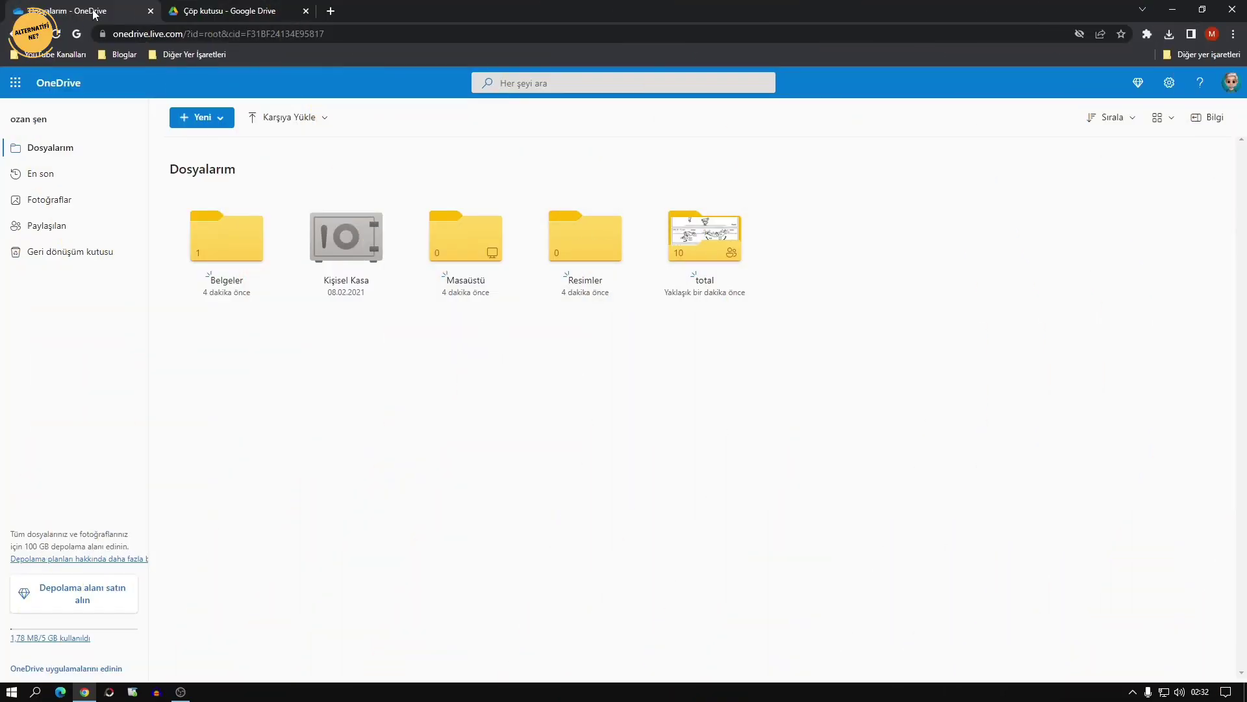
click(209, 10)
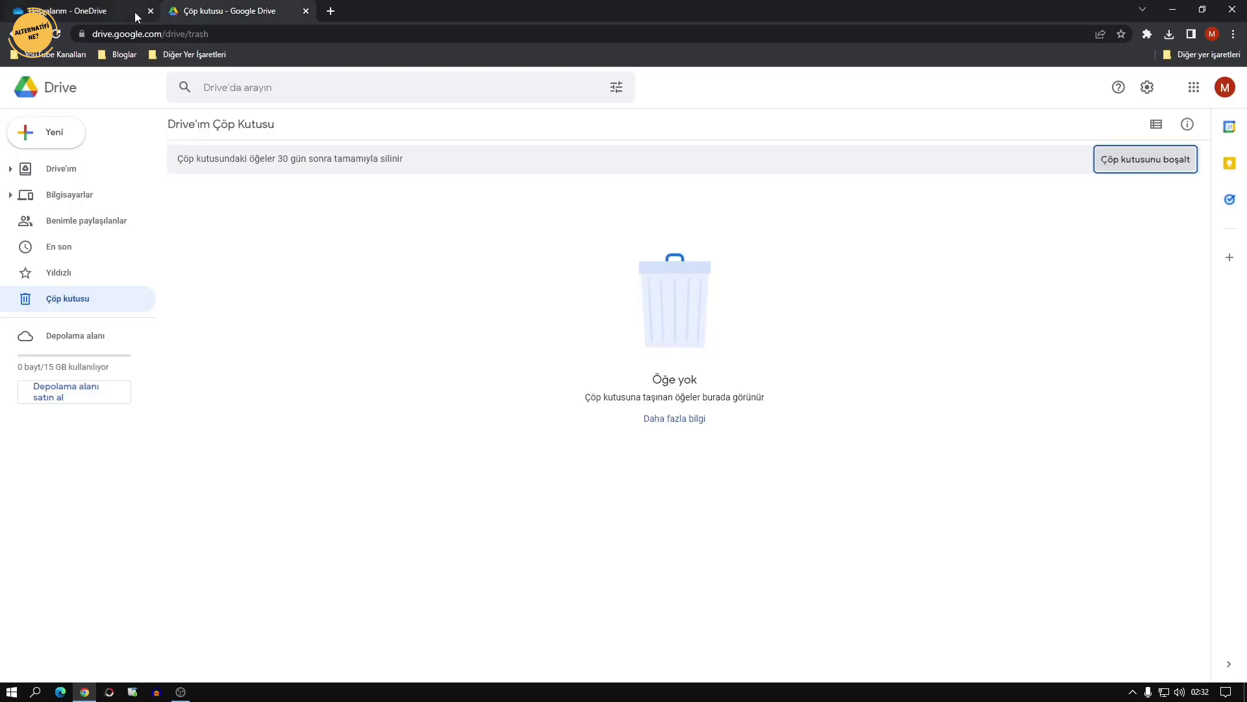
click(121, 12)
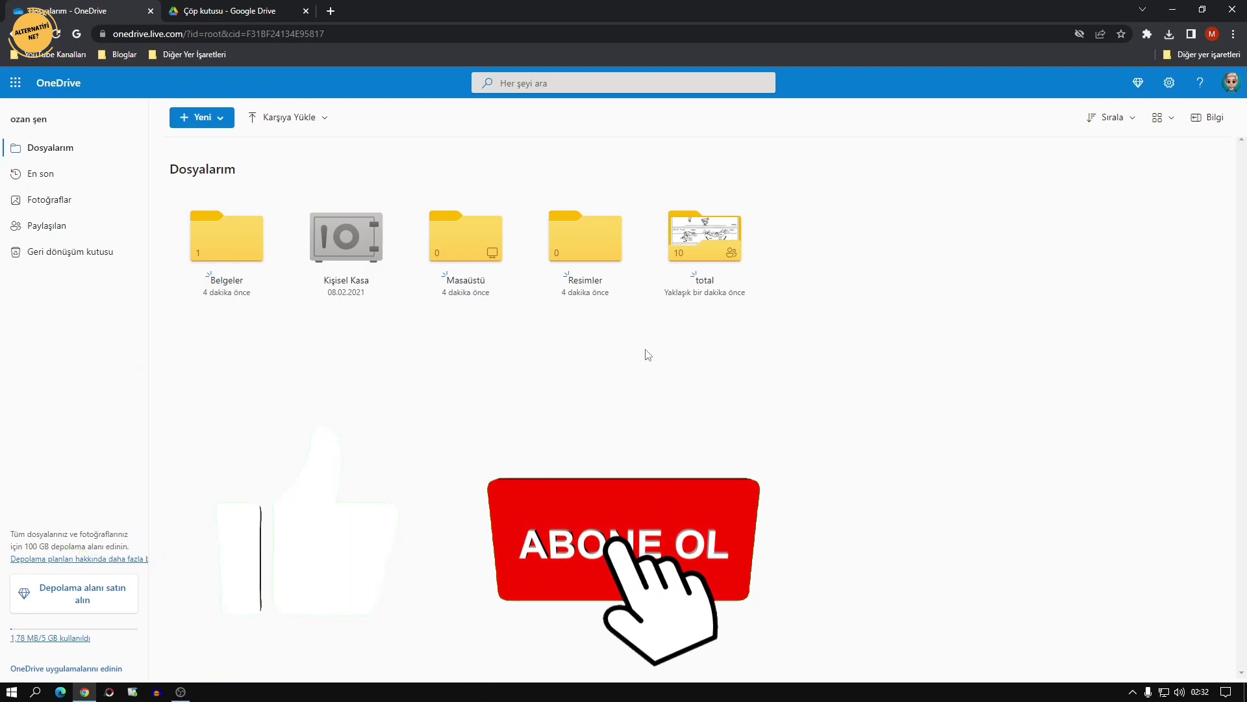
click(696, 248)
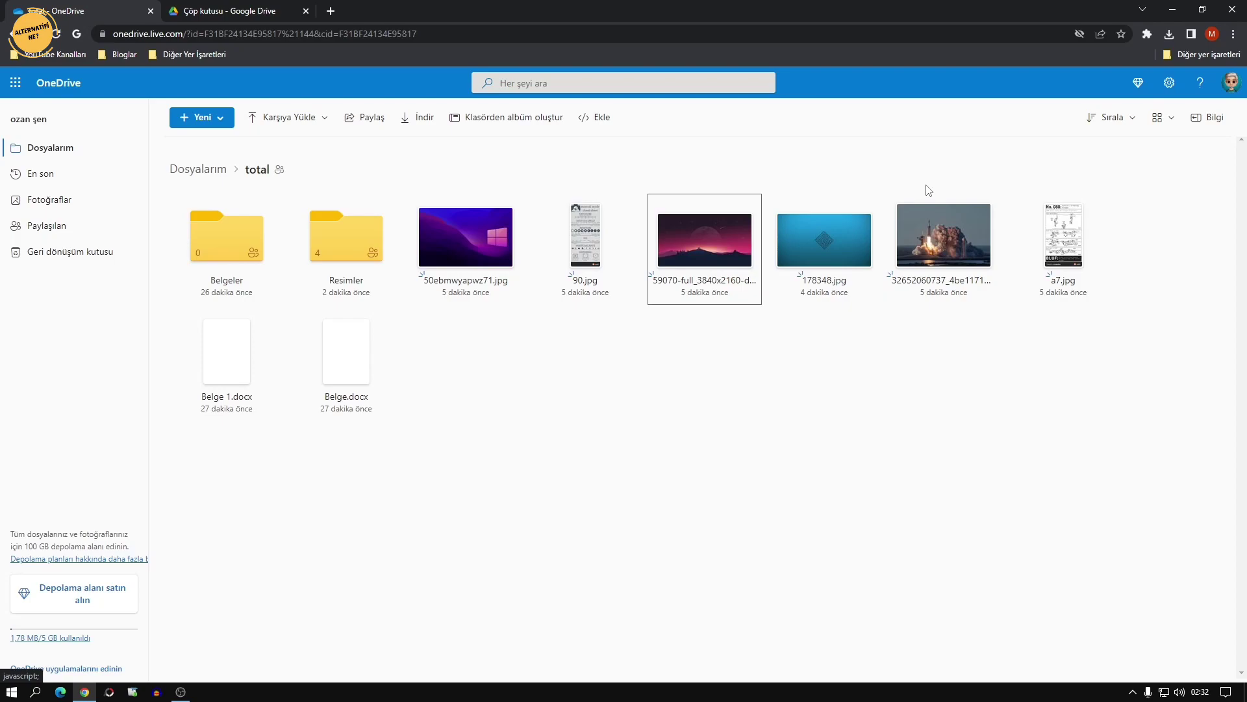
click(1170, 14)
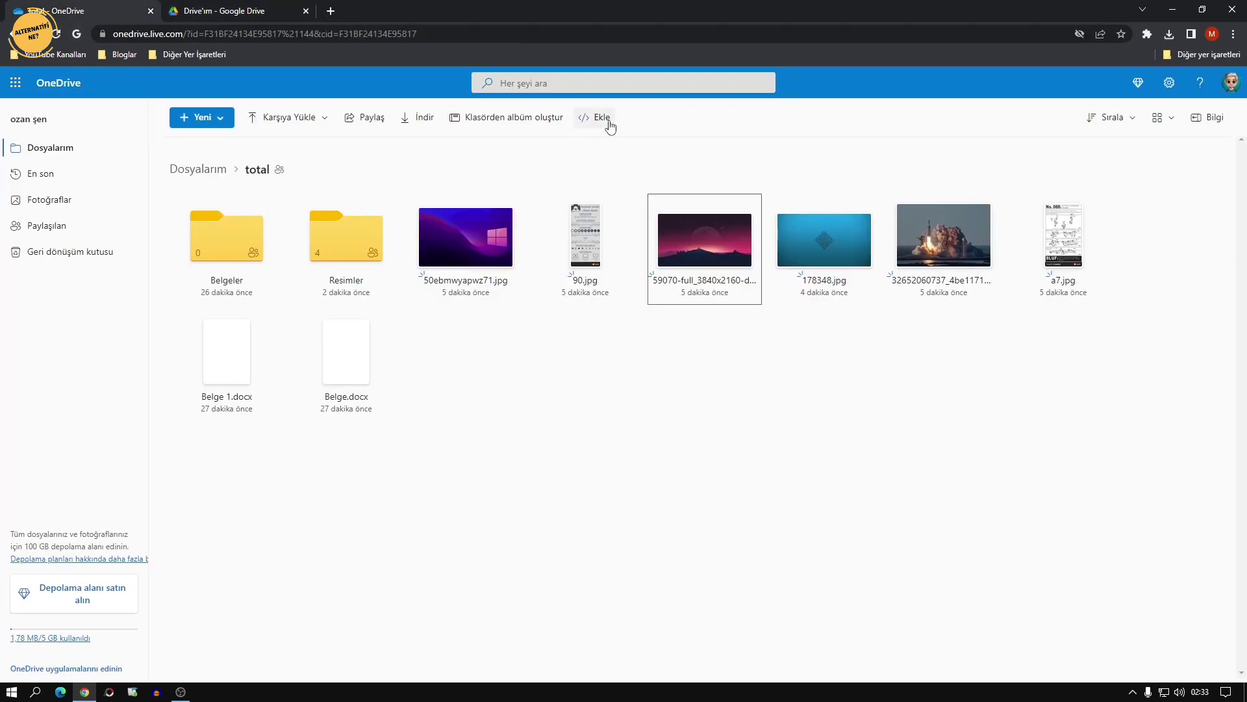
click(1175, 92)
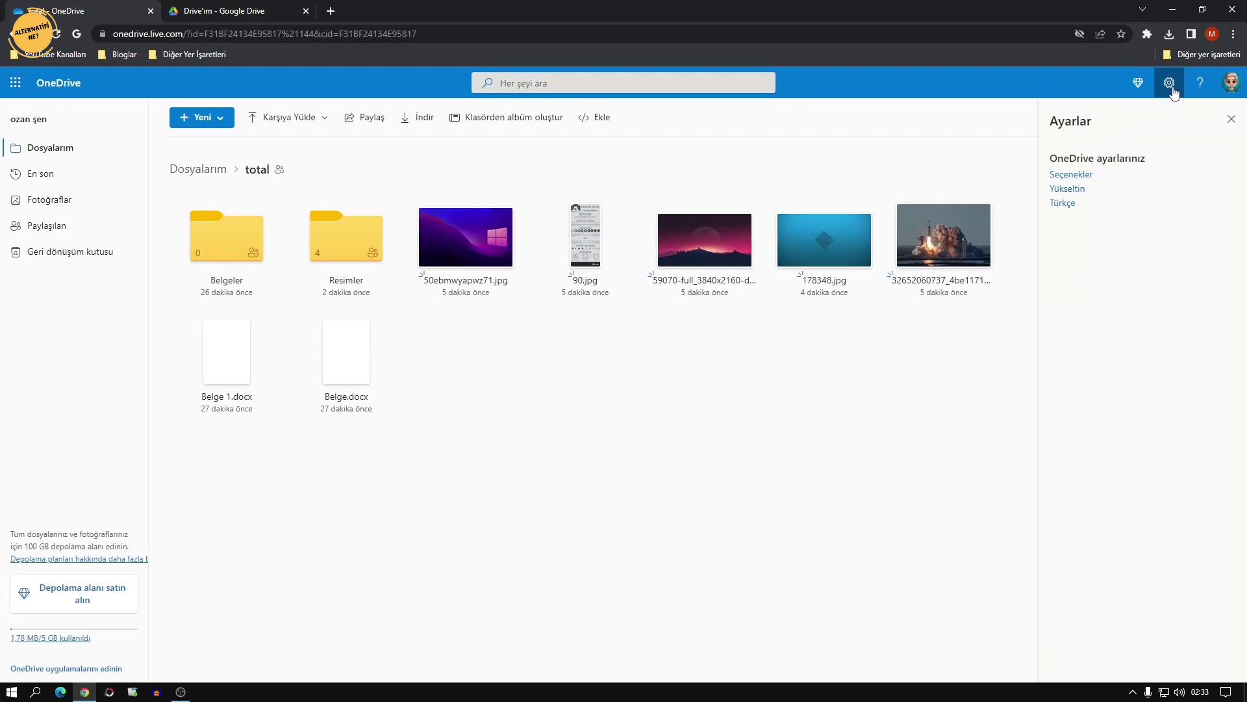
click(1175, 87)
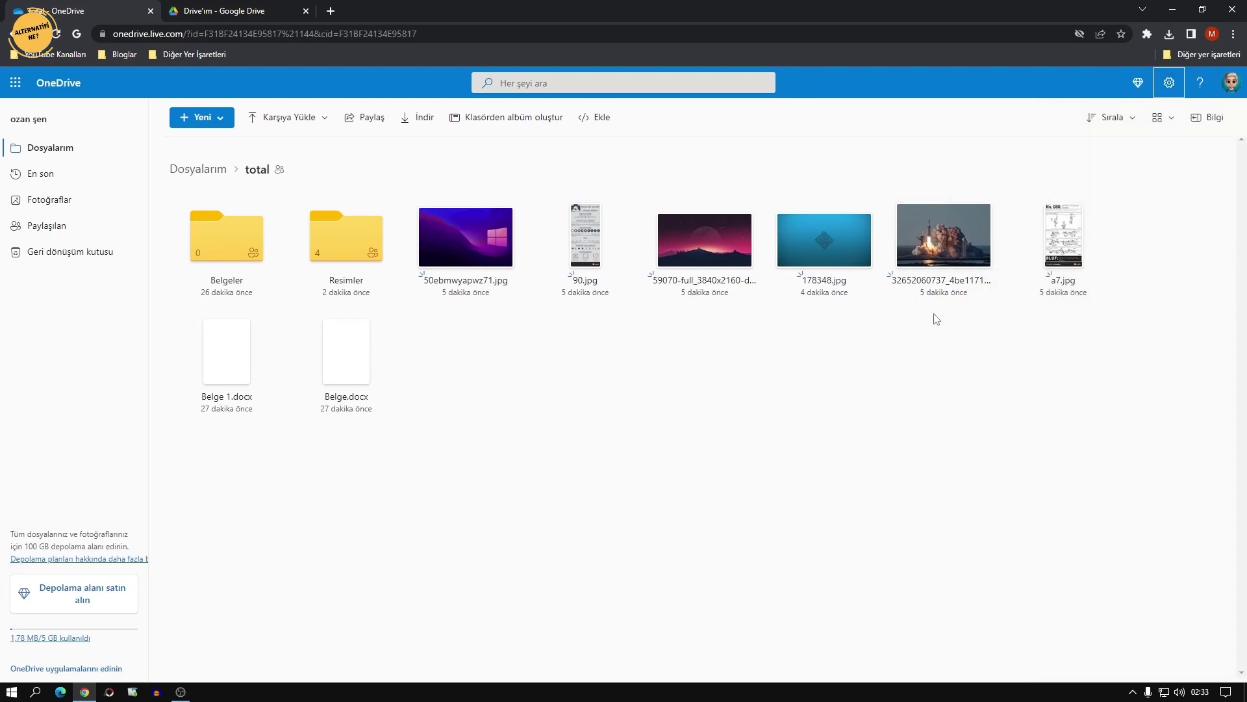
Step: Minimize the browser, open the local OneDrive - Personal folder and move its window aside on the desktop
click(1173, 9)
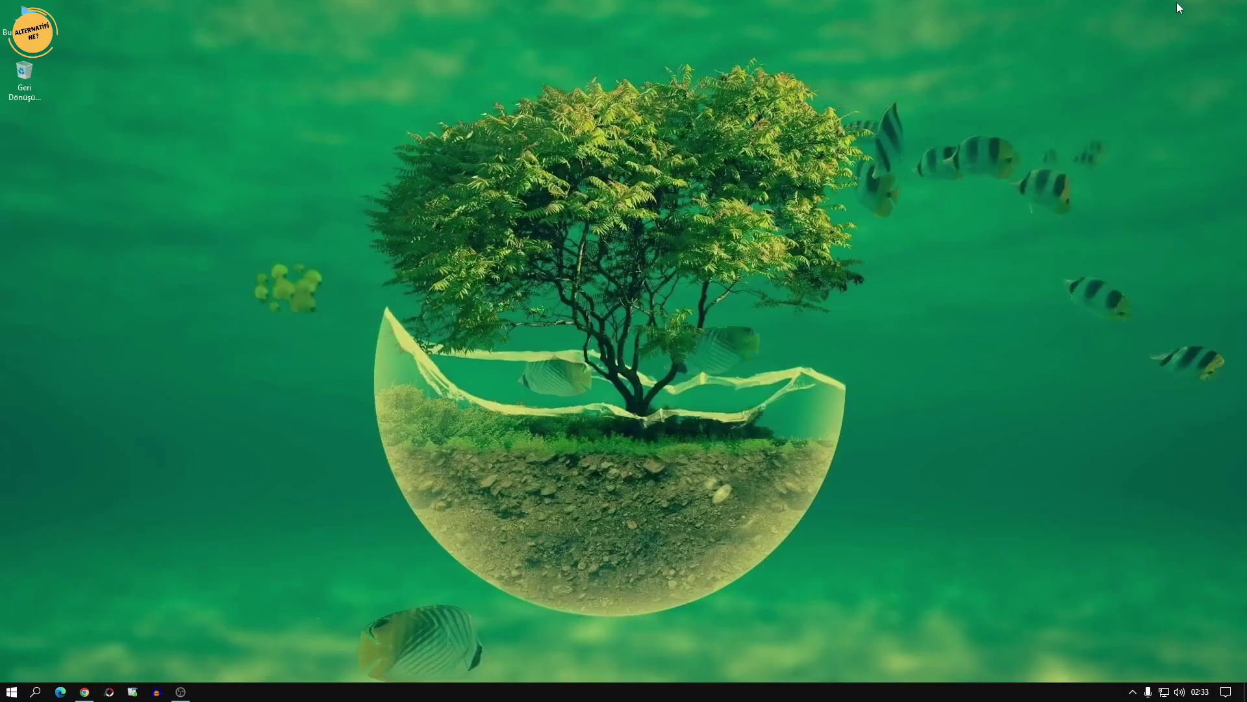
key(super)
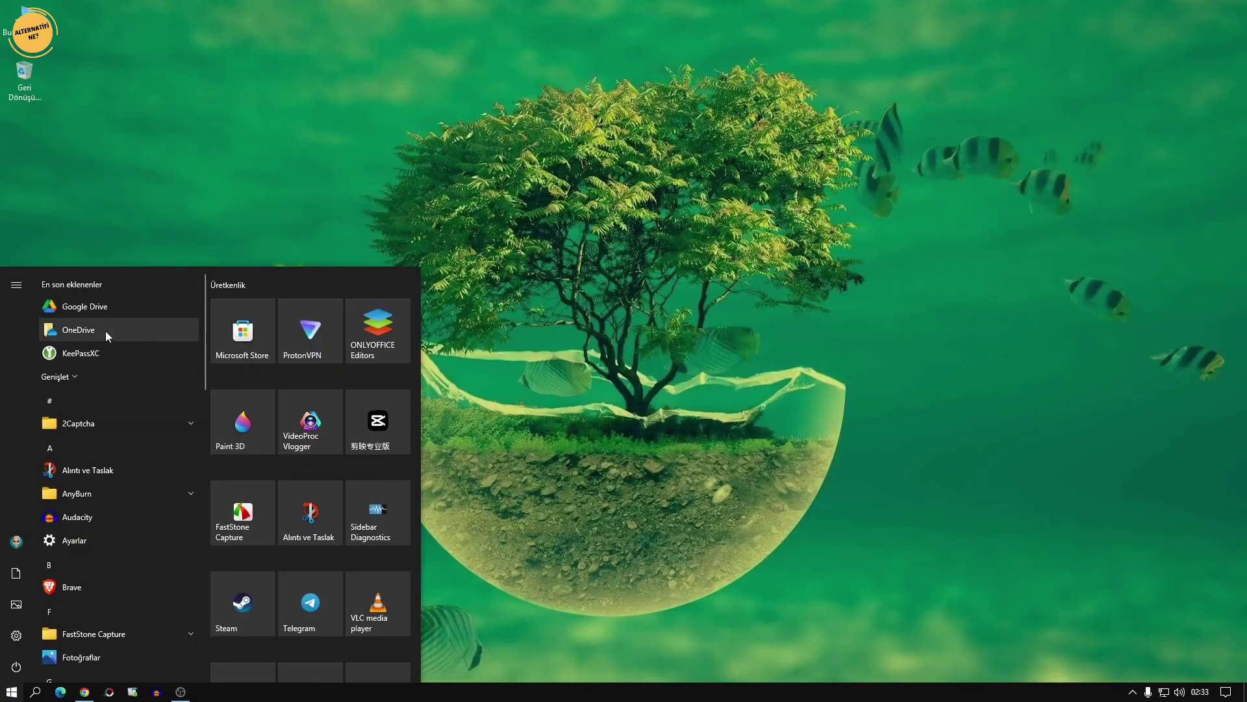
click(106, 330)
drag(521, 143, 396, 155)
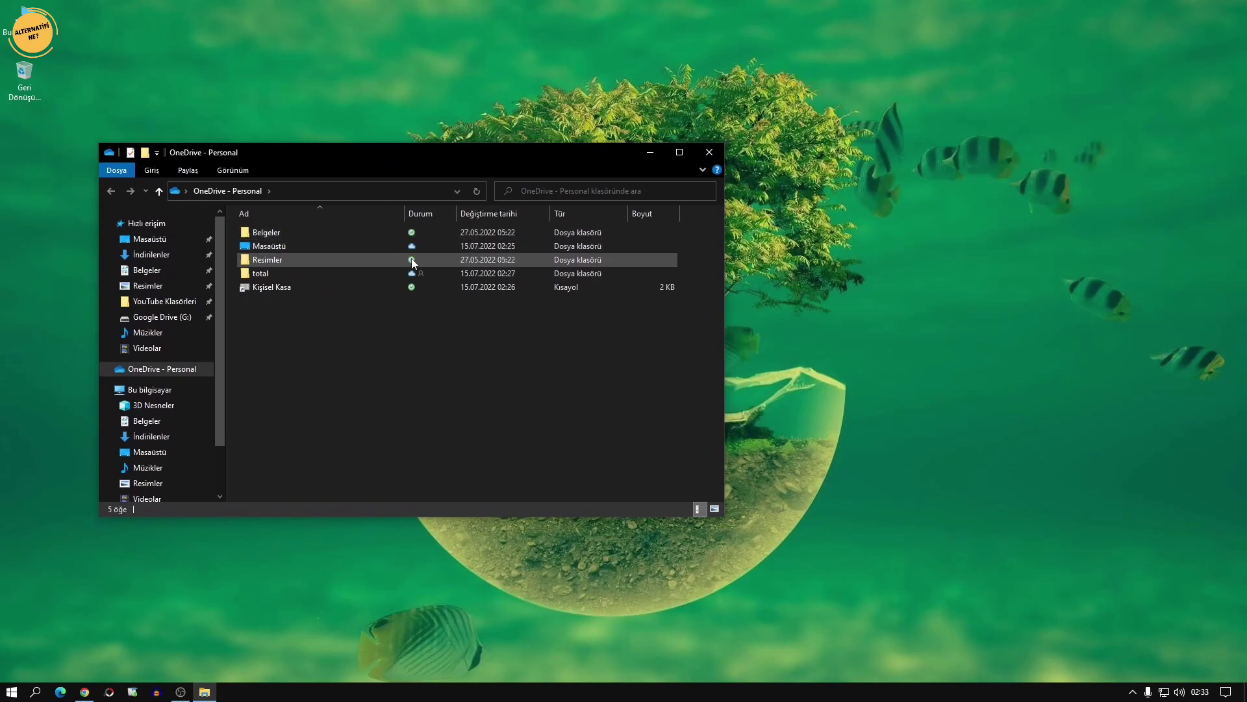
Step: Open the Google Drive (G:) drive, arrange its window beside the OneDrive window and enter the Drive'ım folder
click(11, 691)
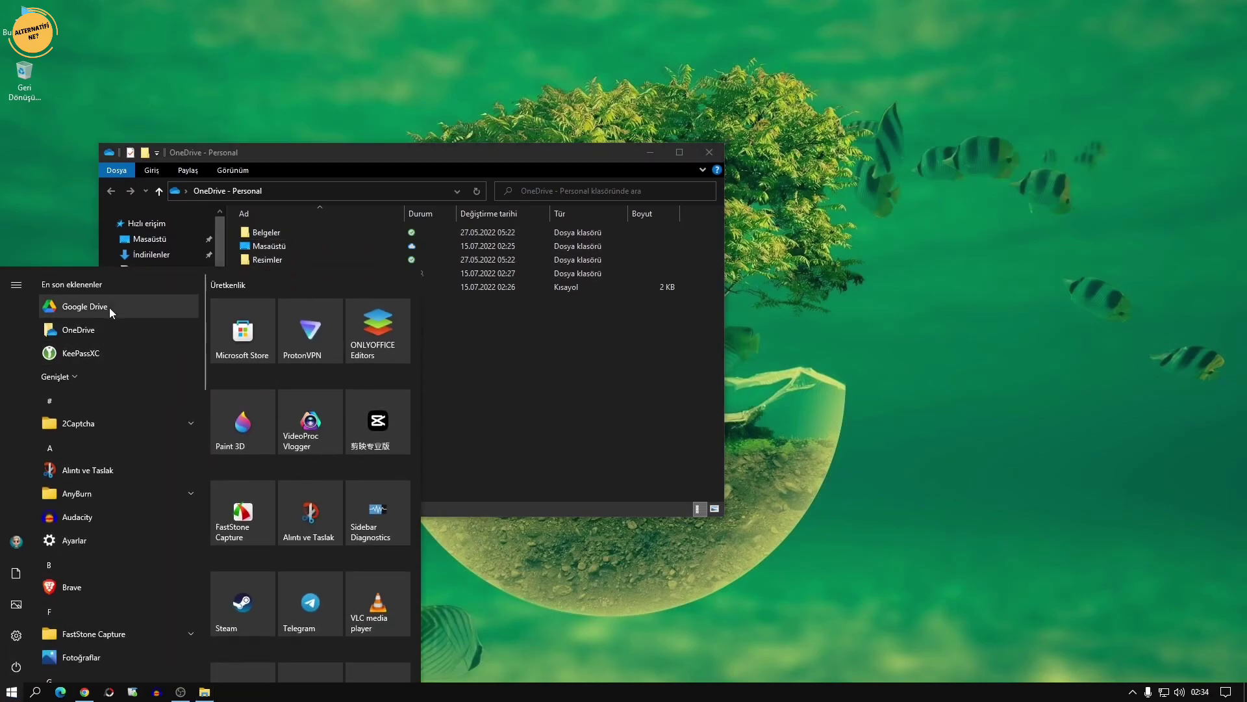
click(84, 325)
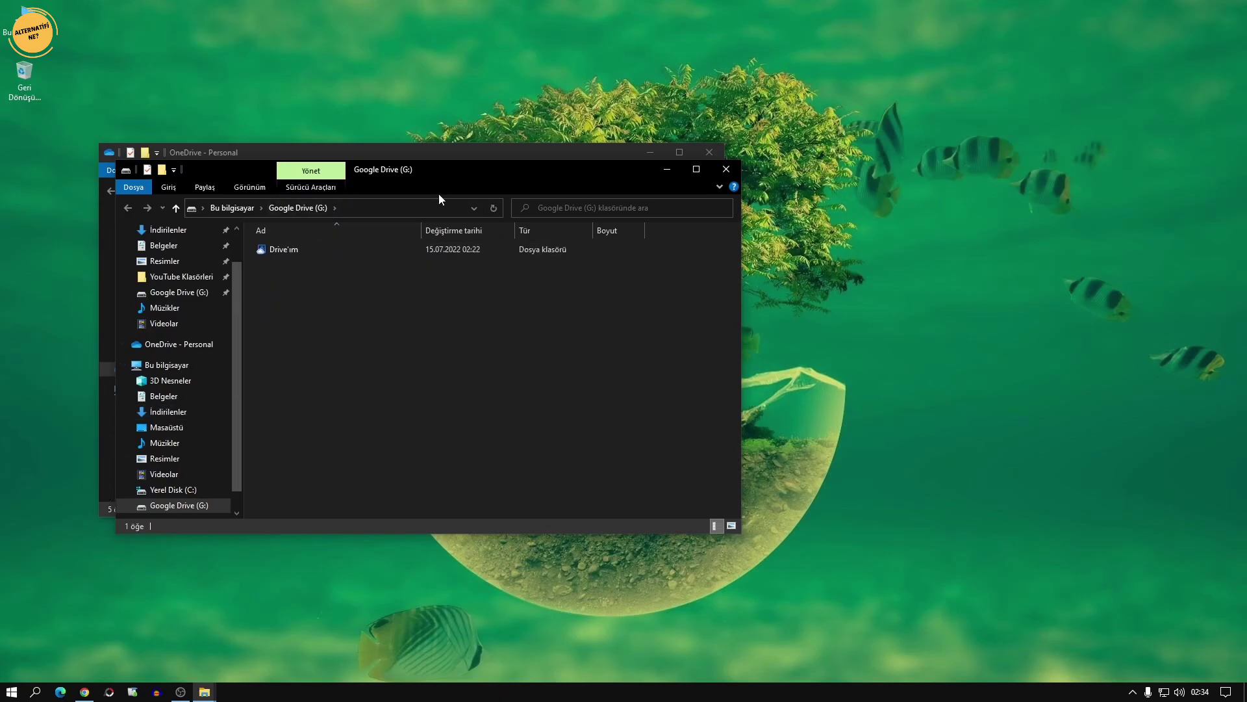
drag(645, 171, 910, 164)
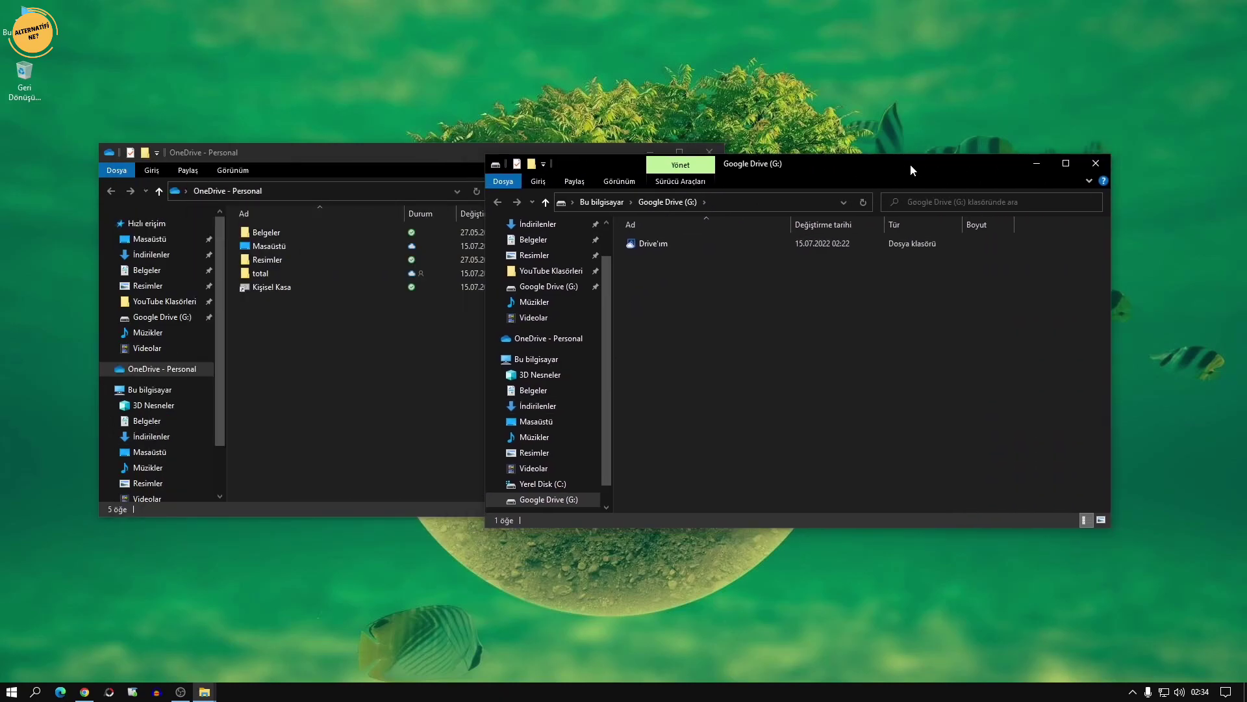
drag(414, 158, 301, 171)
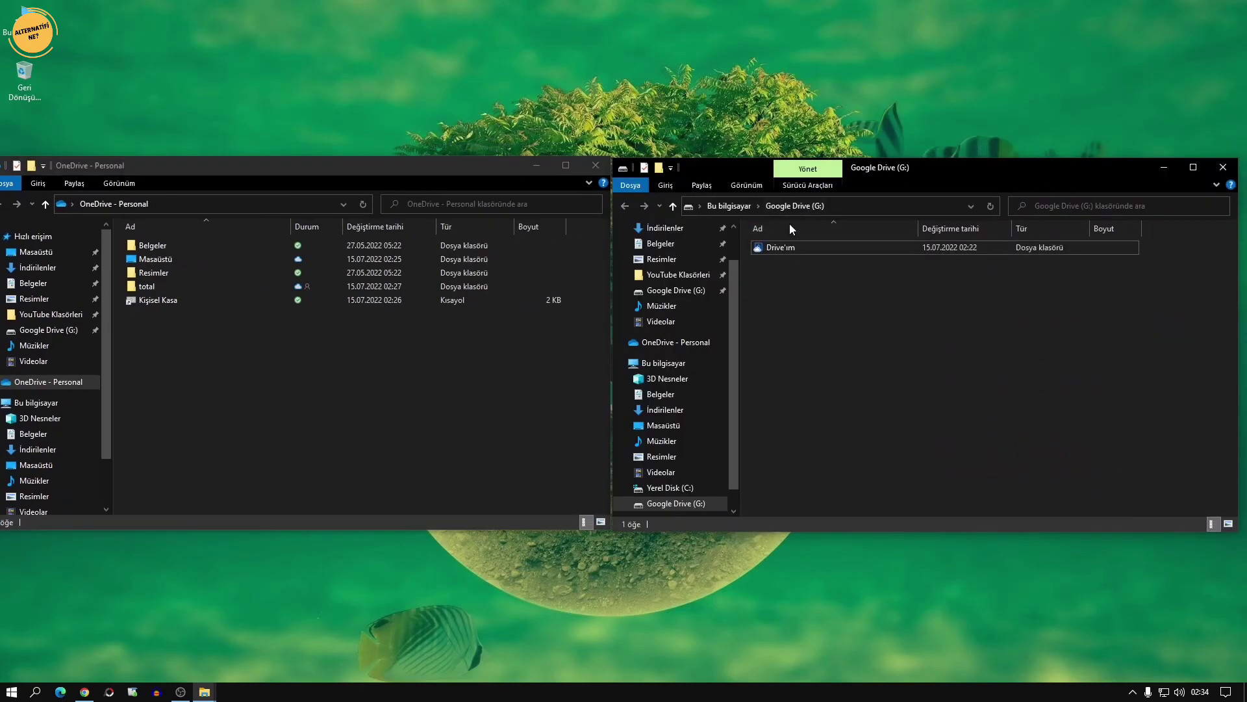
double_click(786, 248)
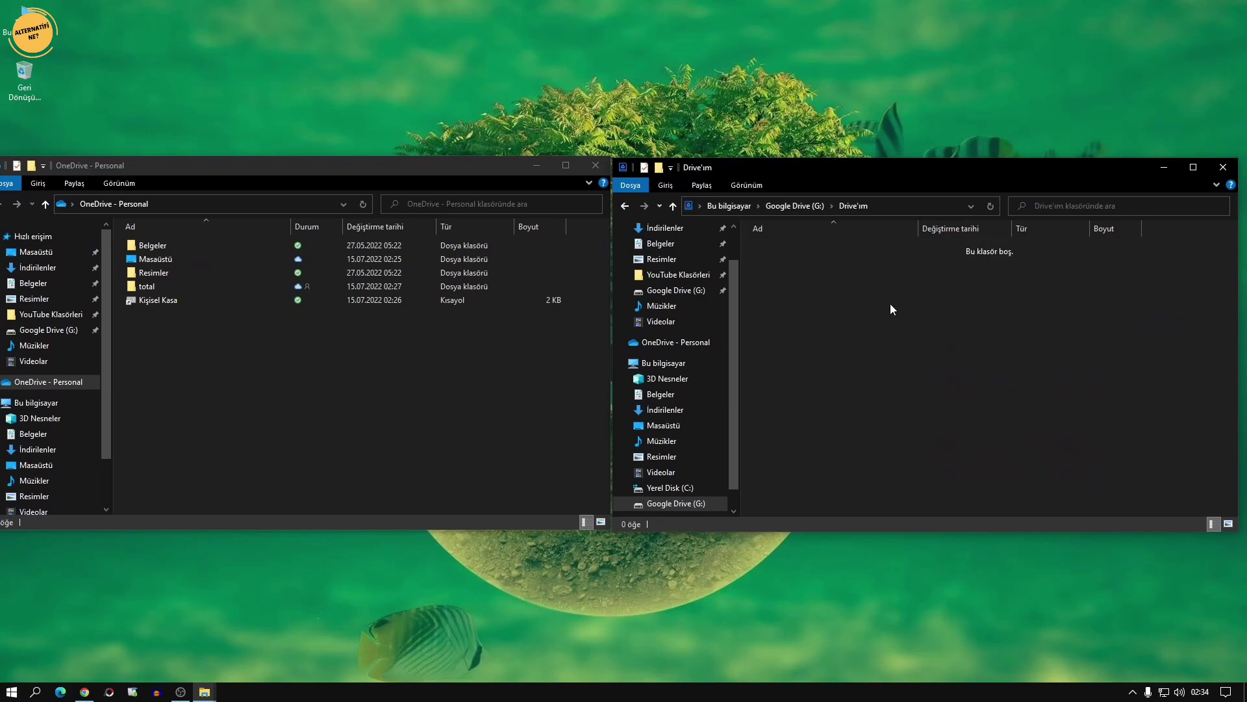
Step: Copy the total, Resimler and Belgeler folders from the OneDrive window into Google Drive's Drive'ım folder
click(151, 288)
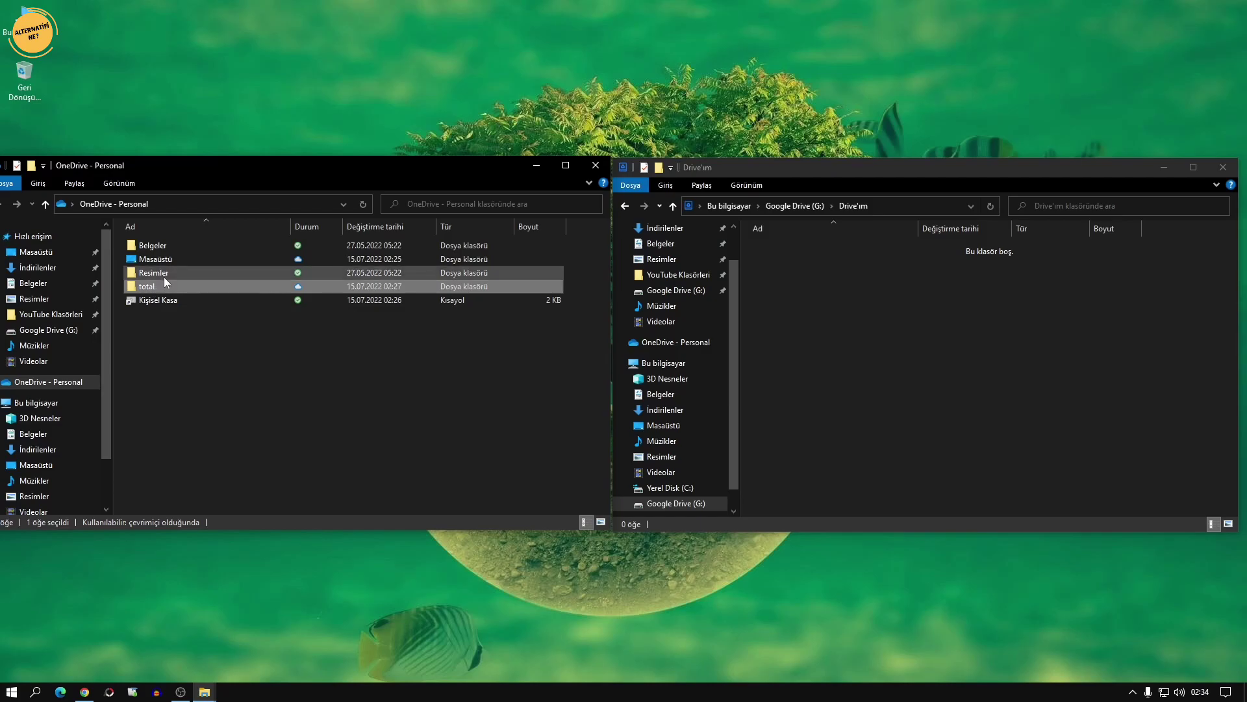
ctrl+click(163, 277)
ctrl+click(173, 247)
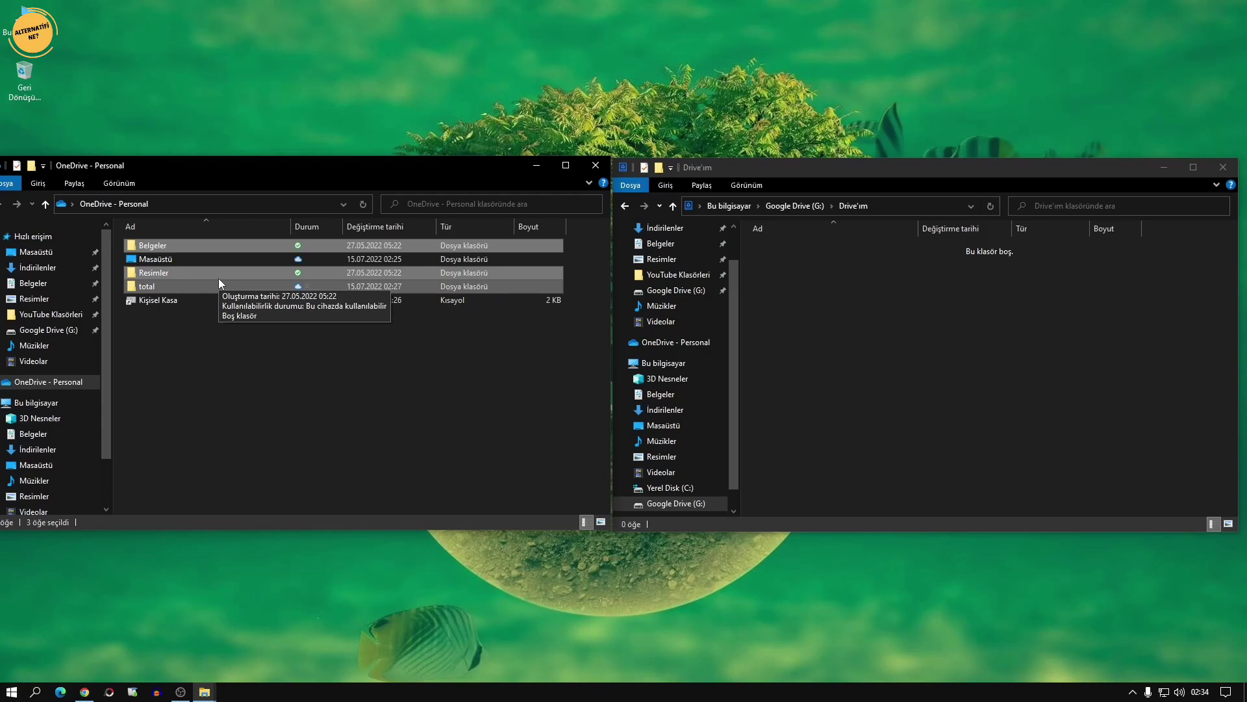
drag(215, 279, 902, 330)
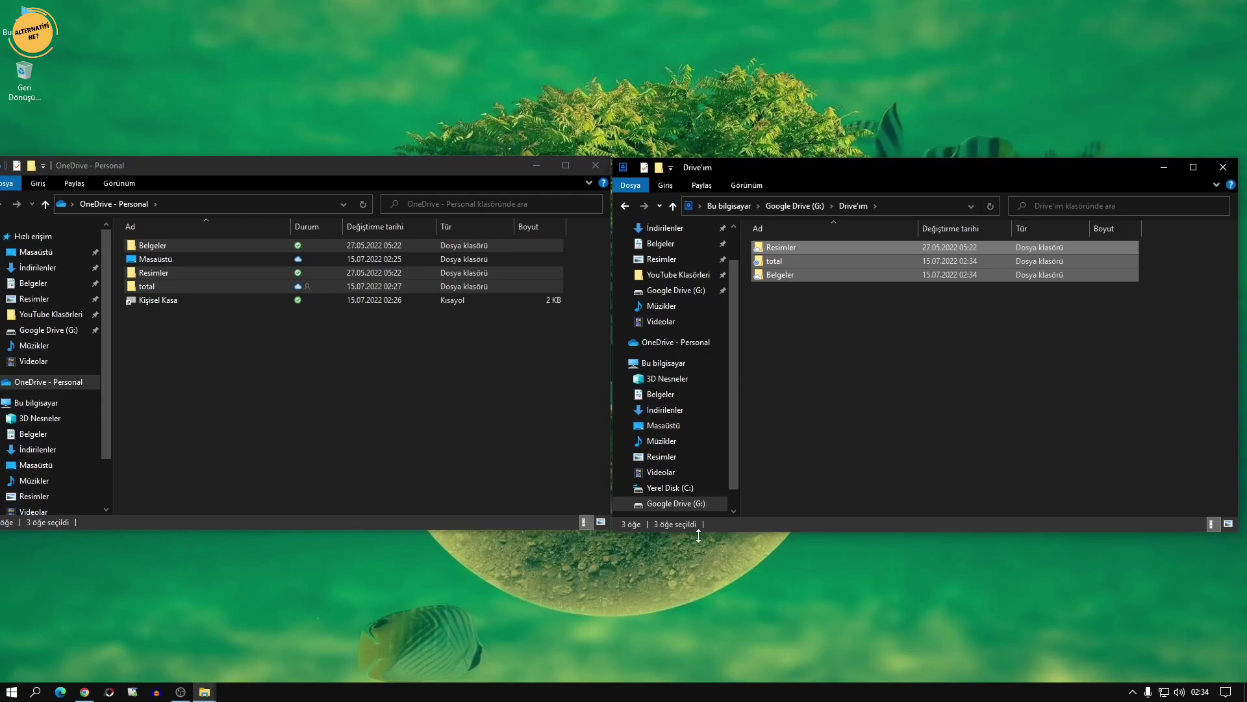
click(932, 360)
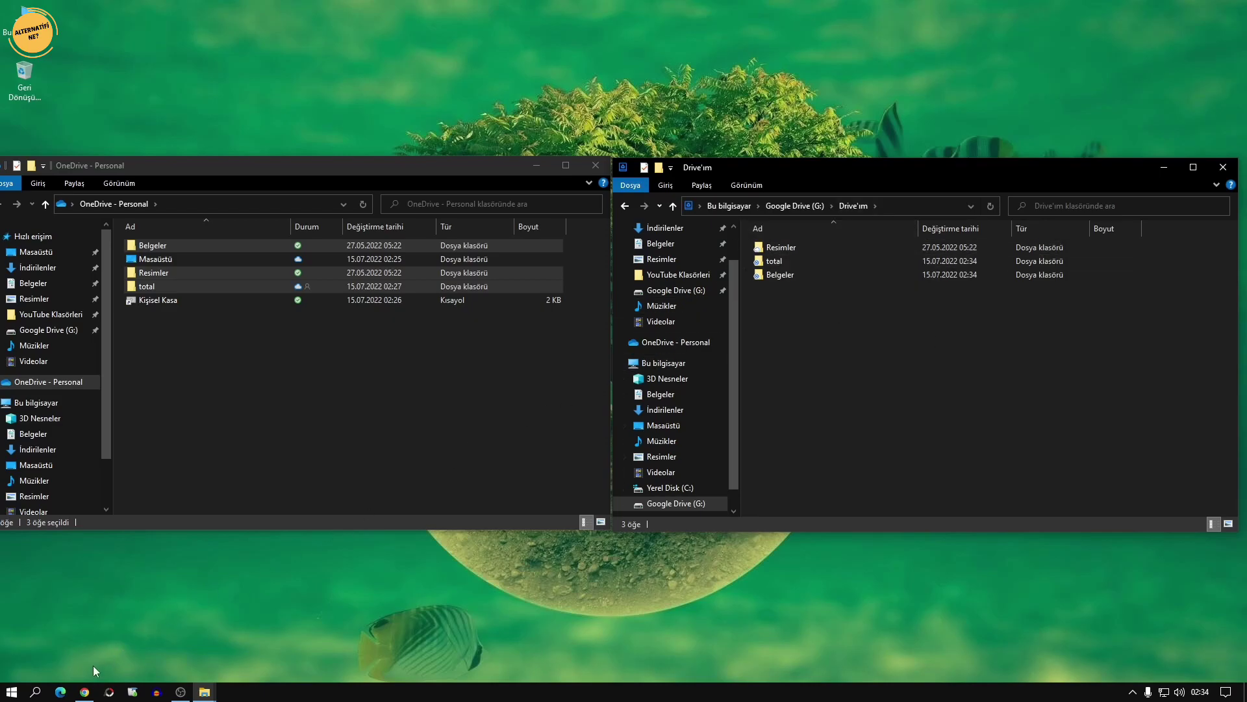
Step: Switch to Google Drive in Chrome to check the copied folders and open the total folder
click(84, 692)
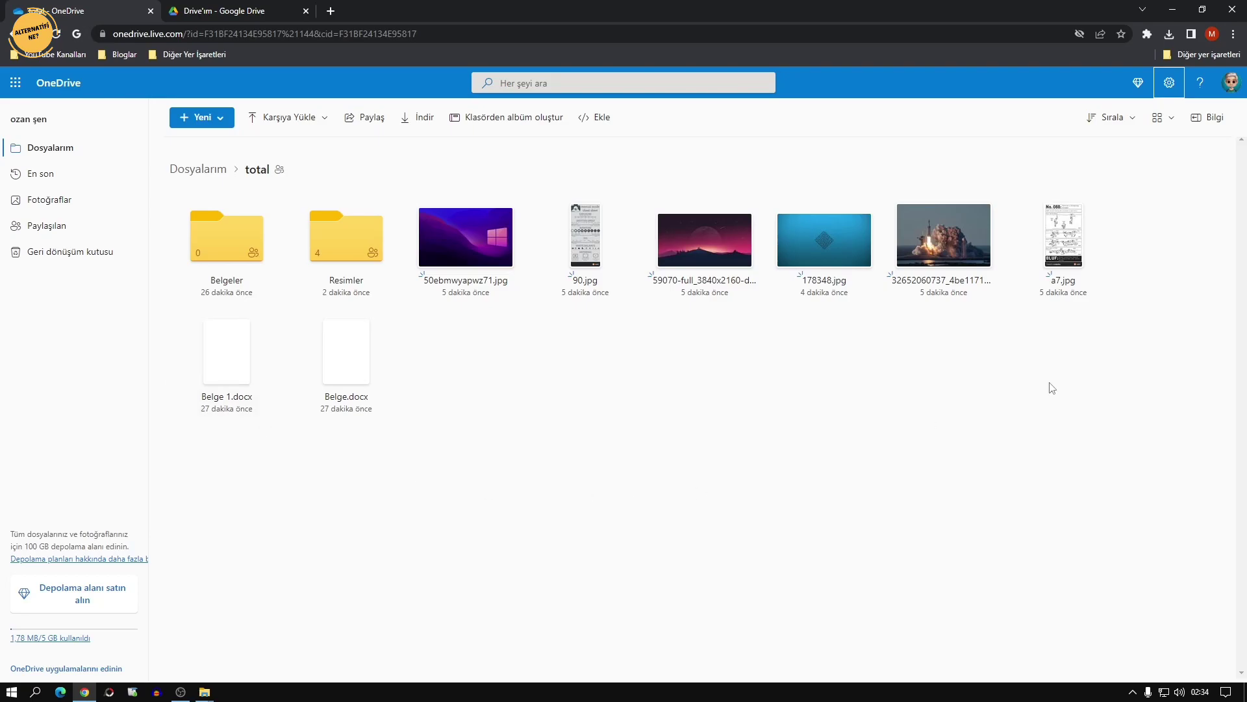
click(264, 7)
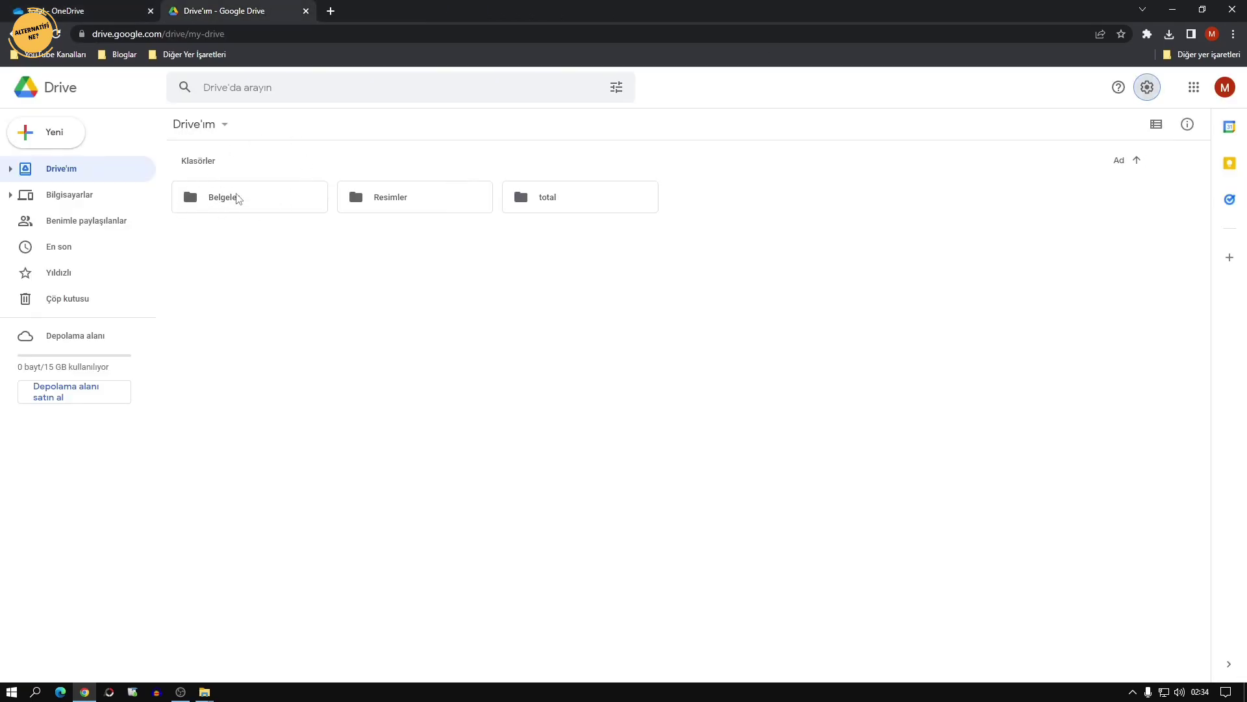
click(238, 198)
double_click(517, 202)
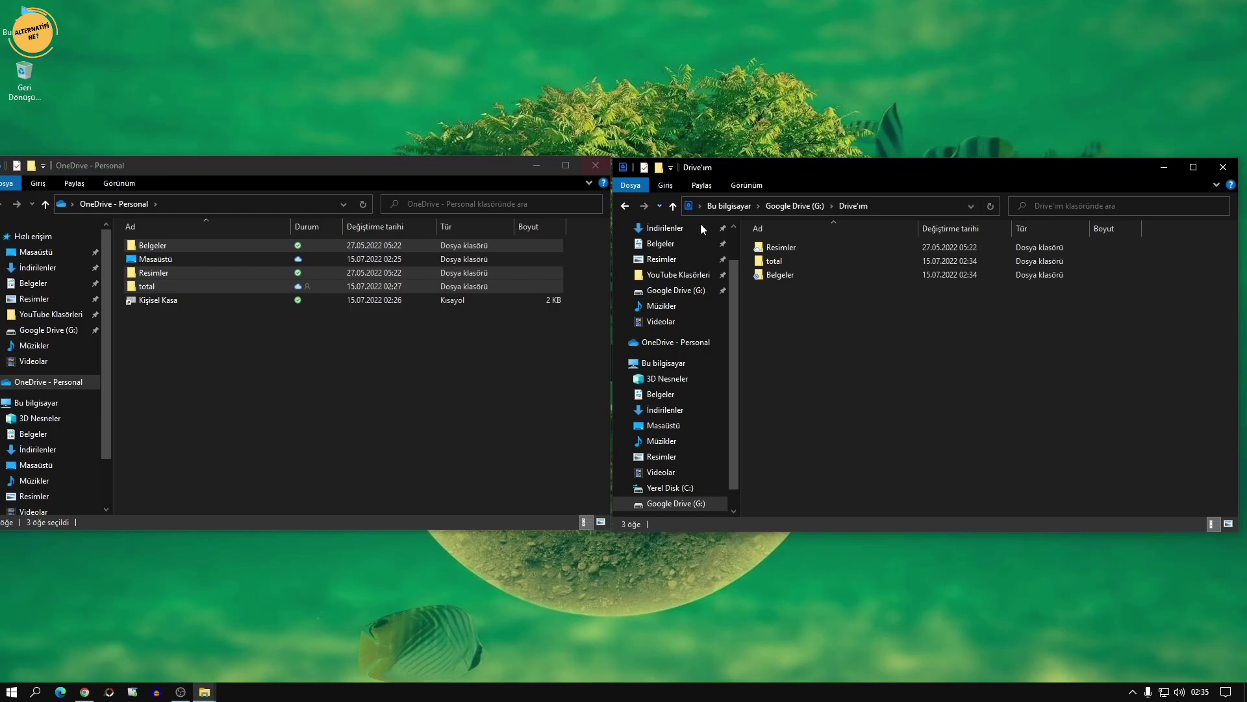
drag(826, 167, 826, 166)
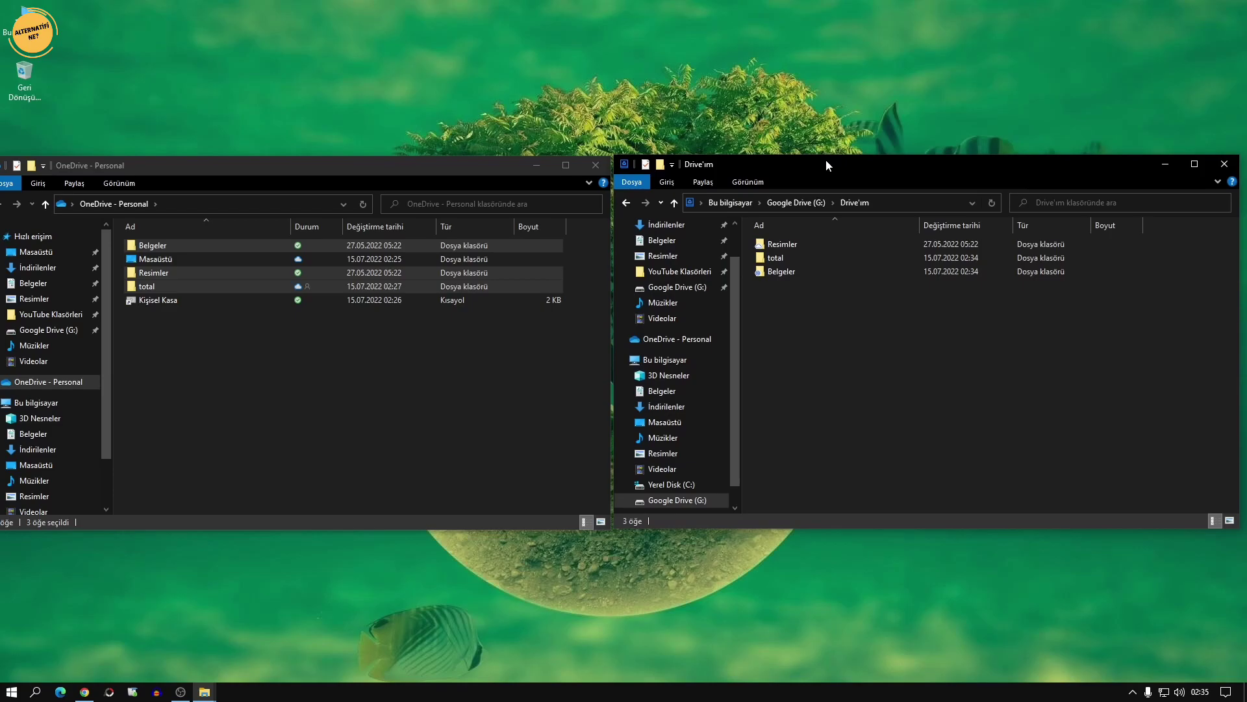
click(383, 169)
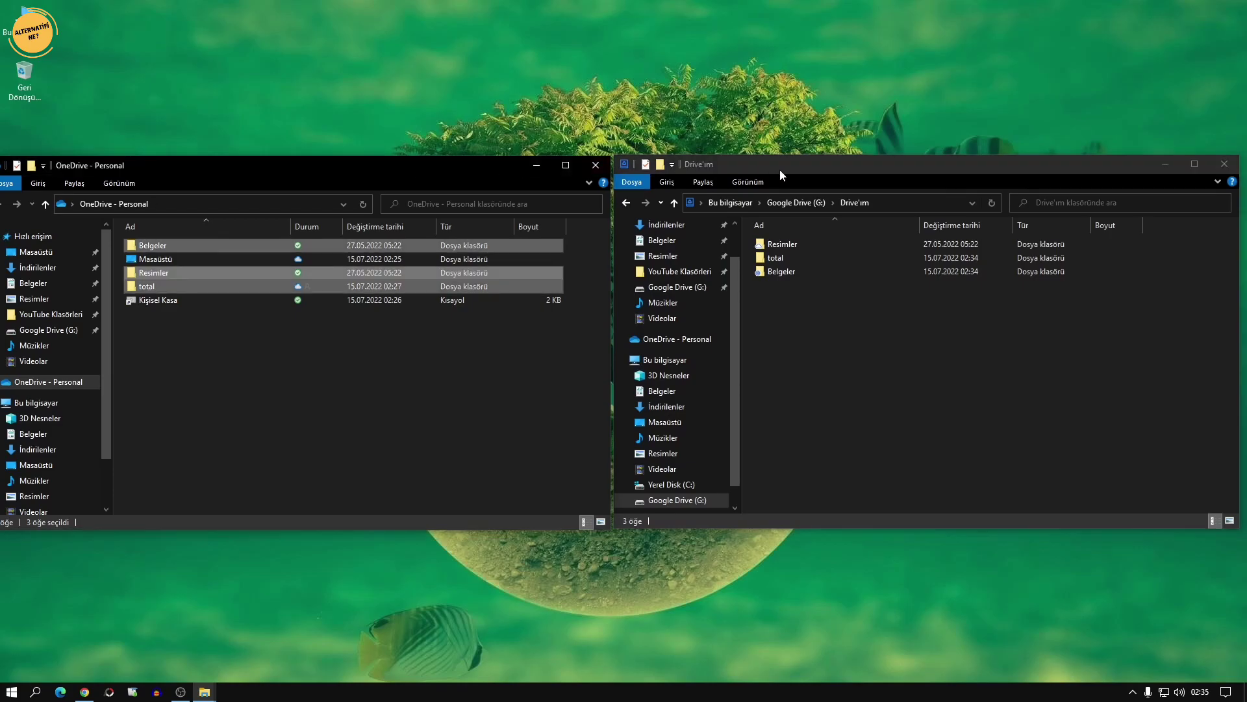
click(821, 170)
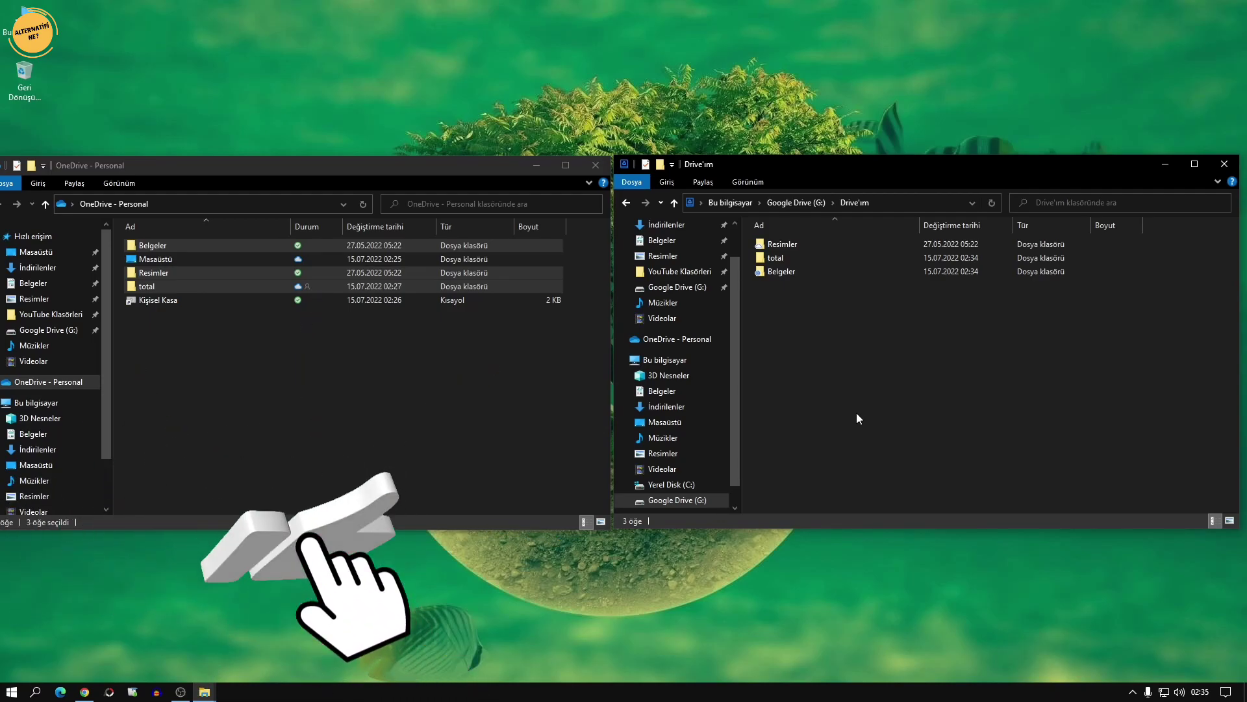
click(438, 404)
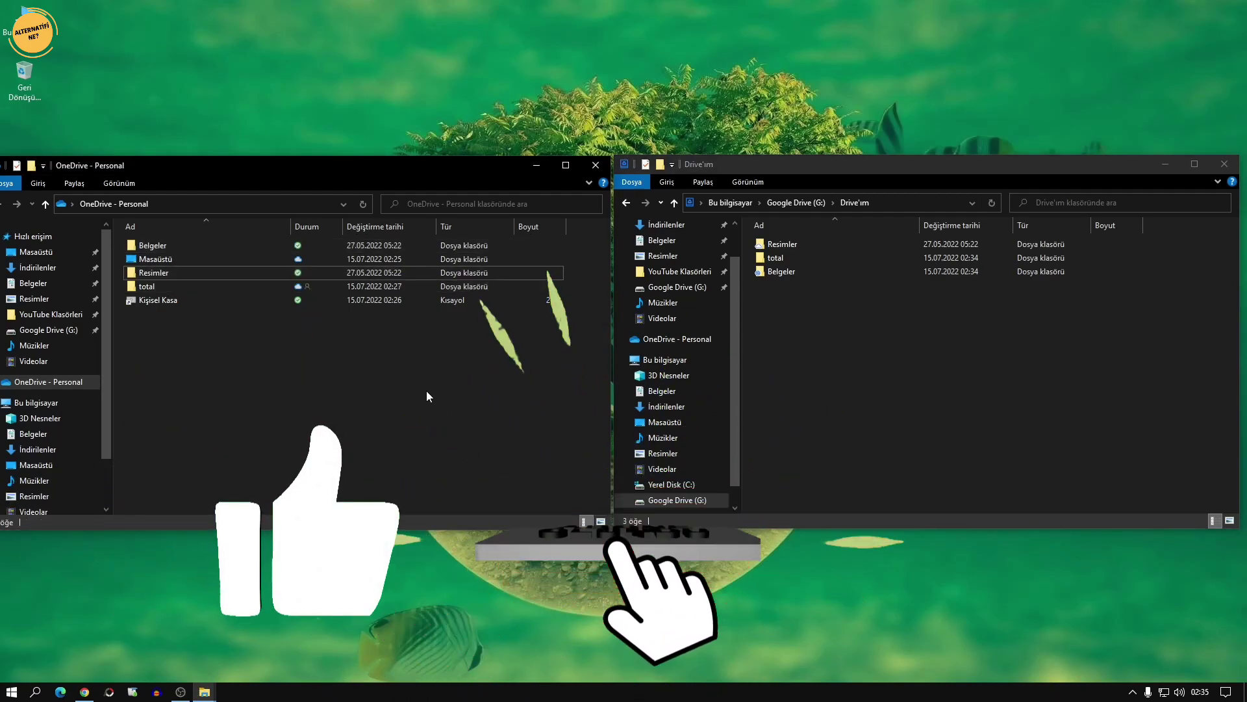